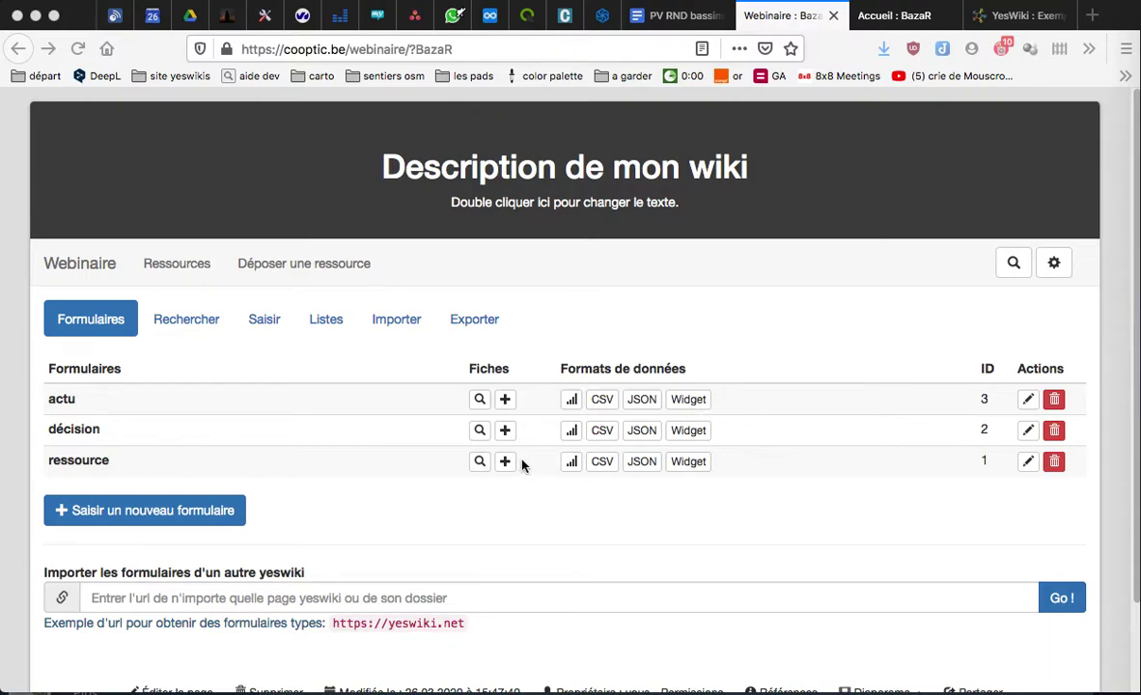
Step: Open the wiki's database and start a new record for the ressource form
left_click(1054, 265)
left_click(975, 429)
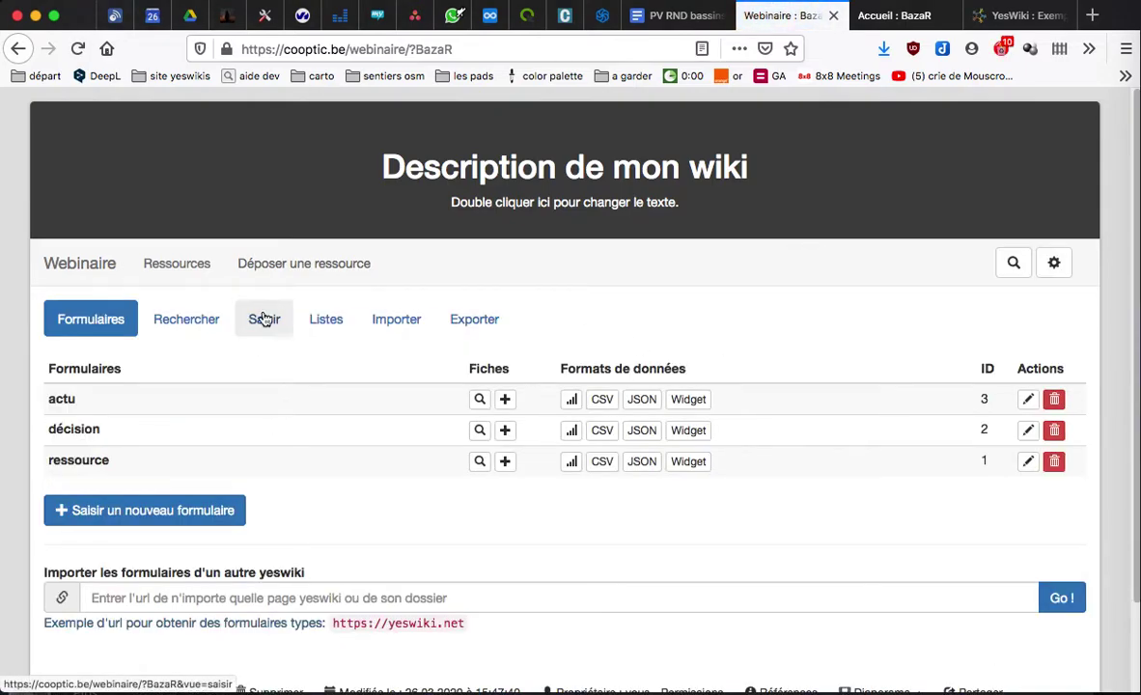
left_click(505, 463)
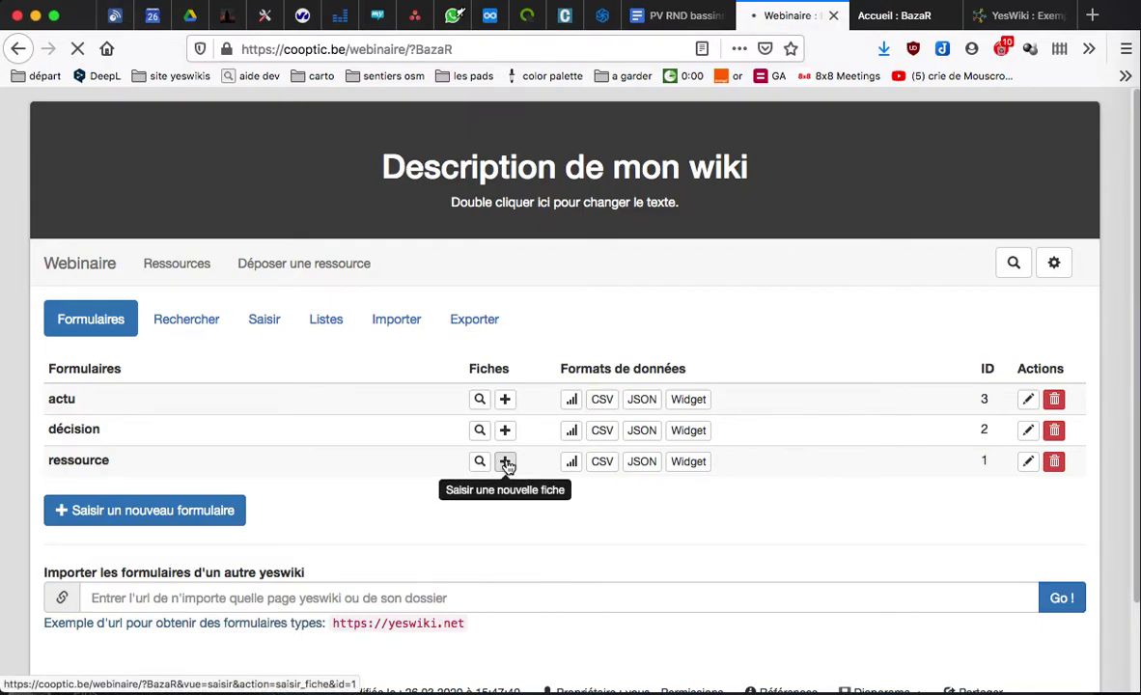
Step: Fill in the title "1er ressource", the proposer's first name and the description "une description pour rire", and submit the record
scroll(401, 406, "down", 2)
left_click(390, 307)
type("1er ressource")
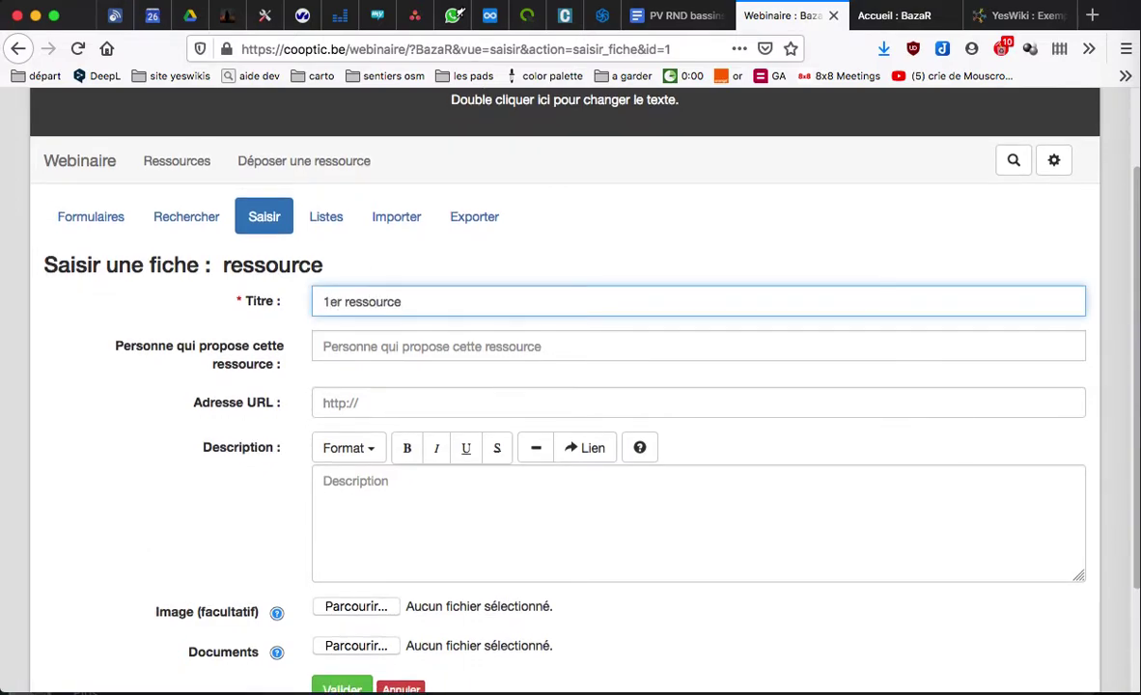
left_click(408, 341)
type("Gatien")
key("Tab")
left_click(403, 492)
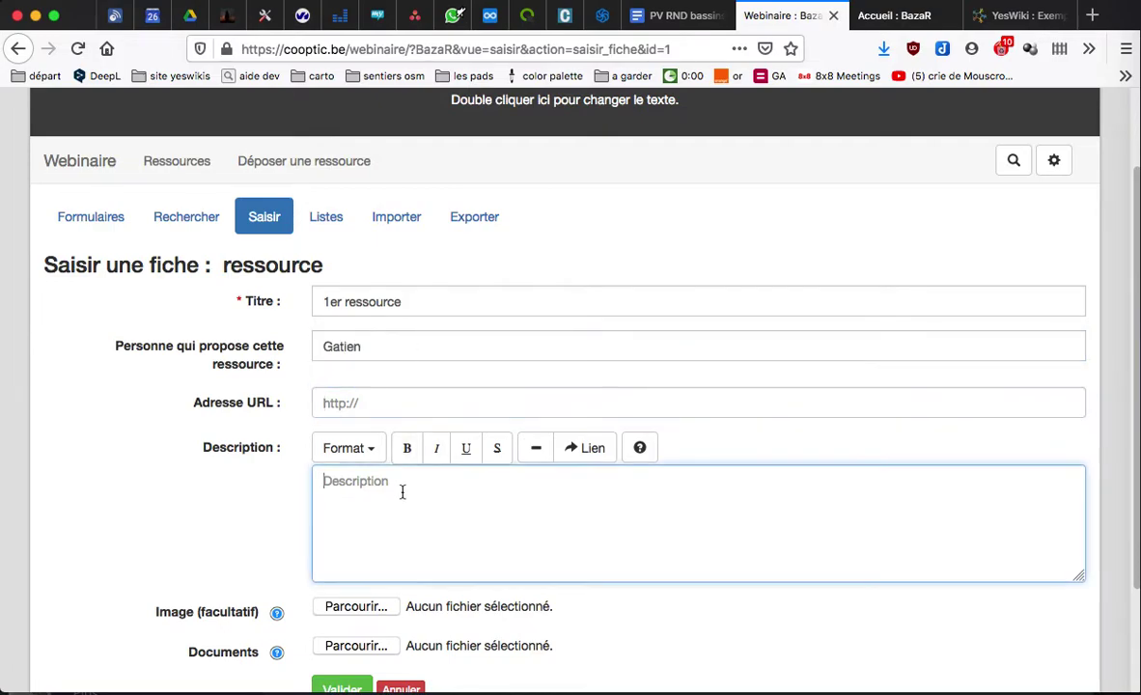
type("une description pour rire")
scroll(402, 485, "down", 3)
left_click(346, 557)
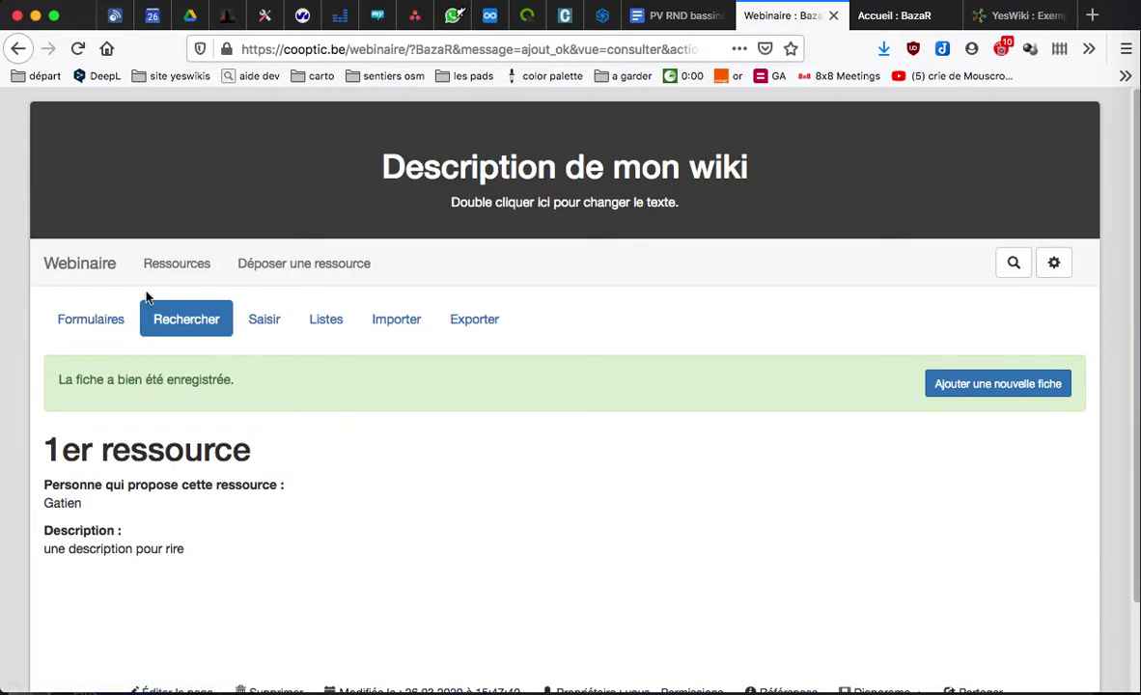
Step: List the ressource form's records and expand "1er ressource" to review its content
left_click(100, 322)
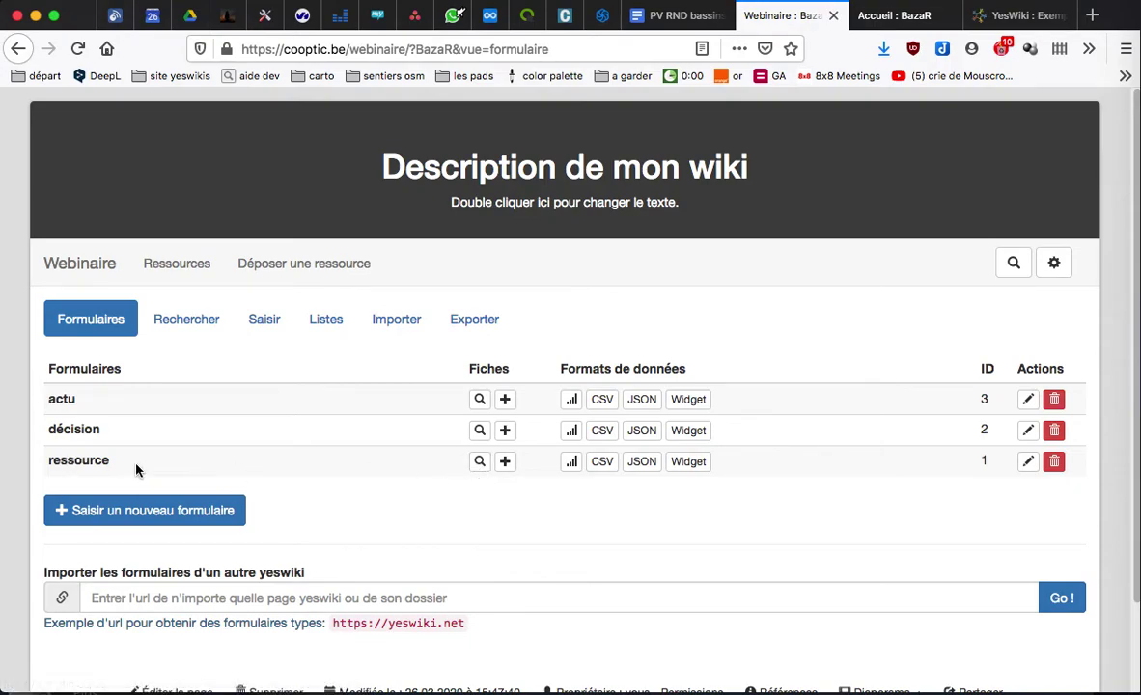
left_click(480, 463)
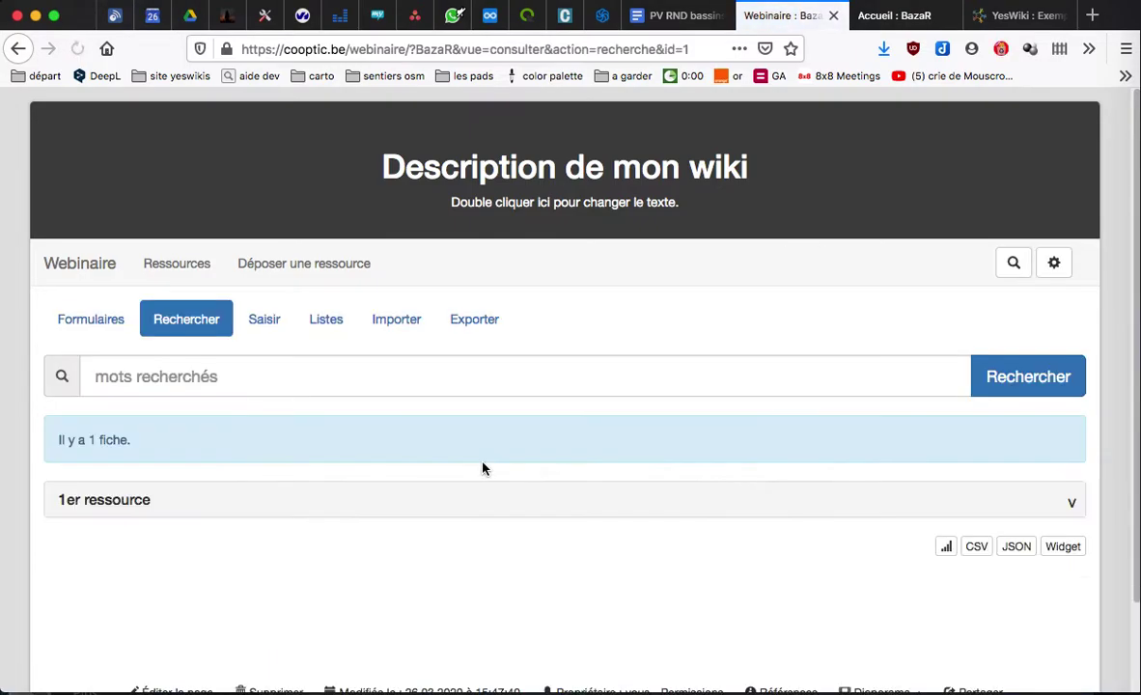
left_click(143, 511)
scroll(77, 440, "down", 3)
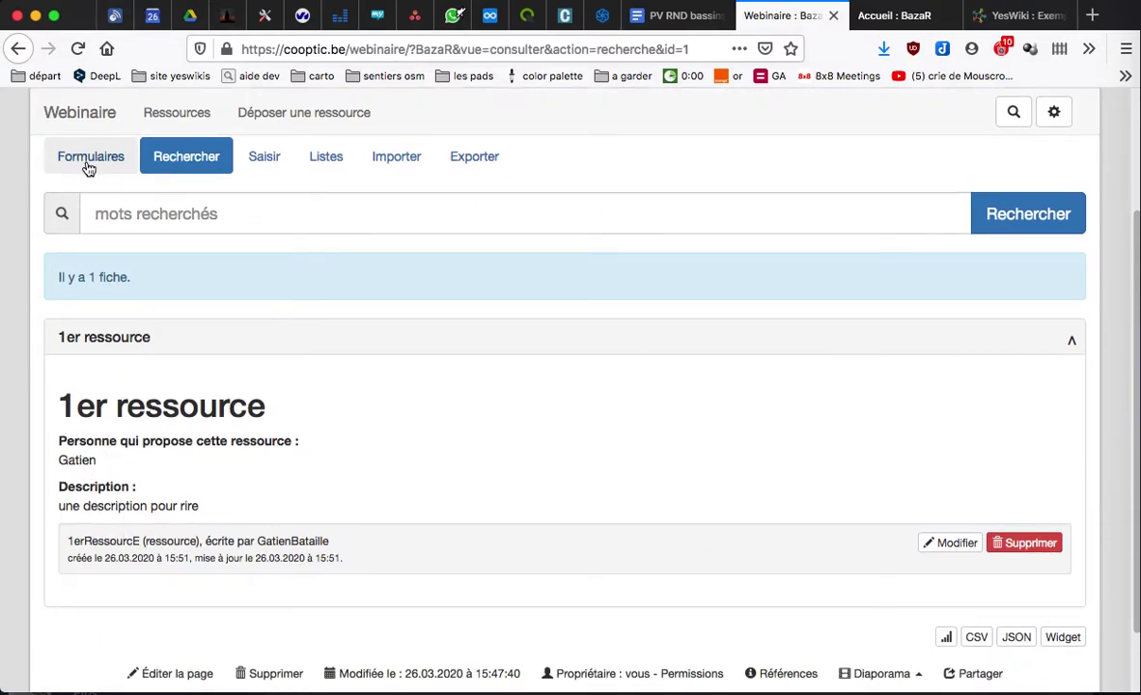
Step: Return to the forms list and look up the ID of the ressource form
left_click(117, 165)
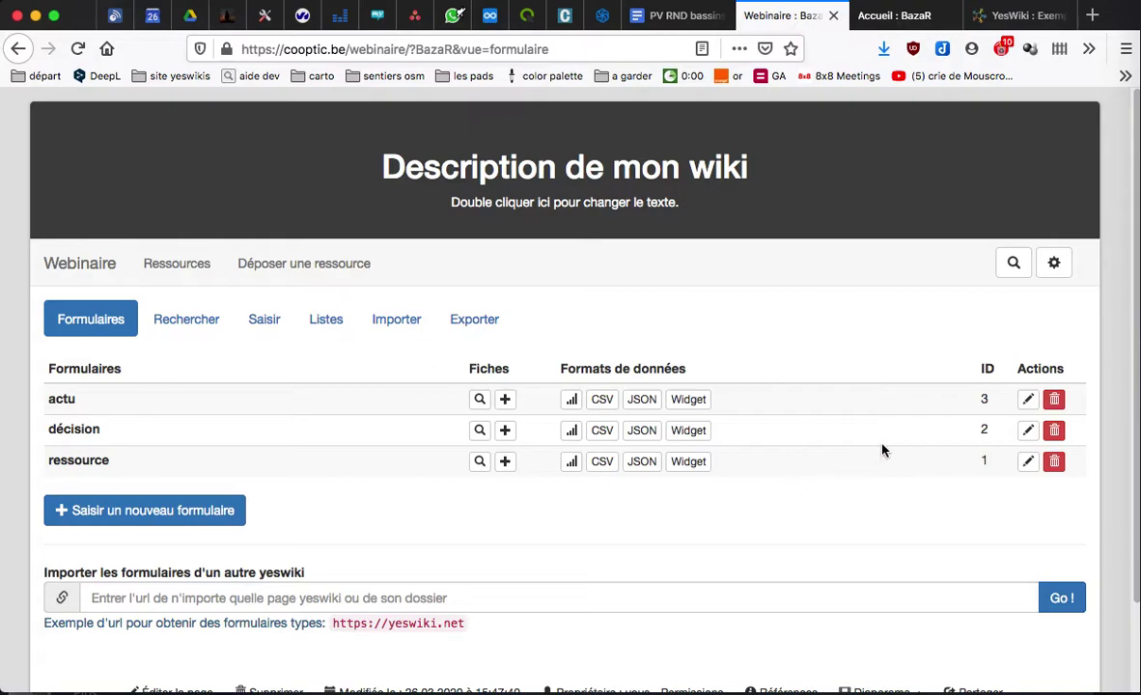
double_click(983, 460)
Step: Edit the Déposer une ressource page, add {{bazar id="1" voirmenu="0" vue="saisir"}} below the heading, and save it
left_click(101, 272)
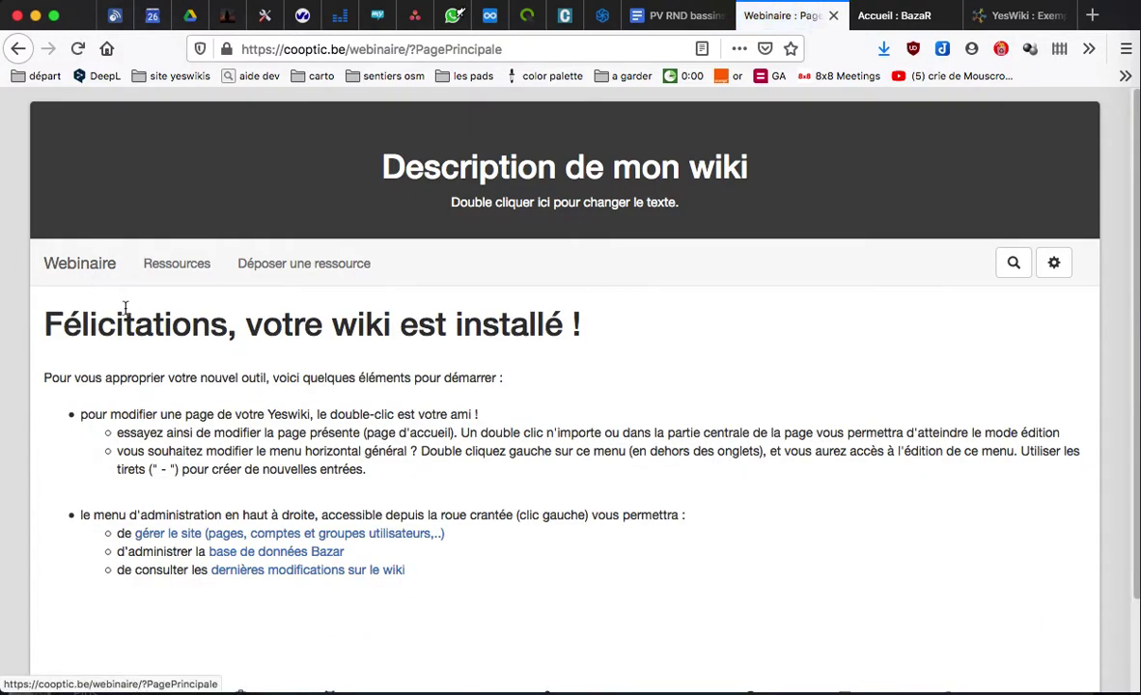
left_click(305, 272)
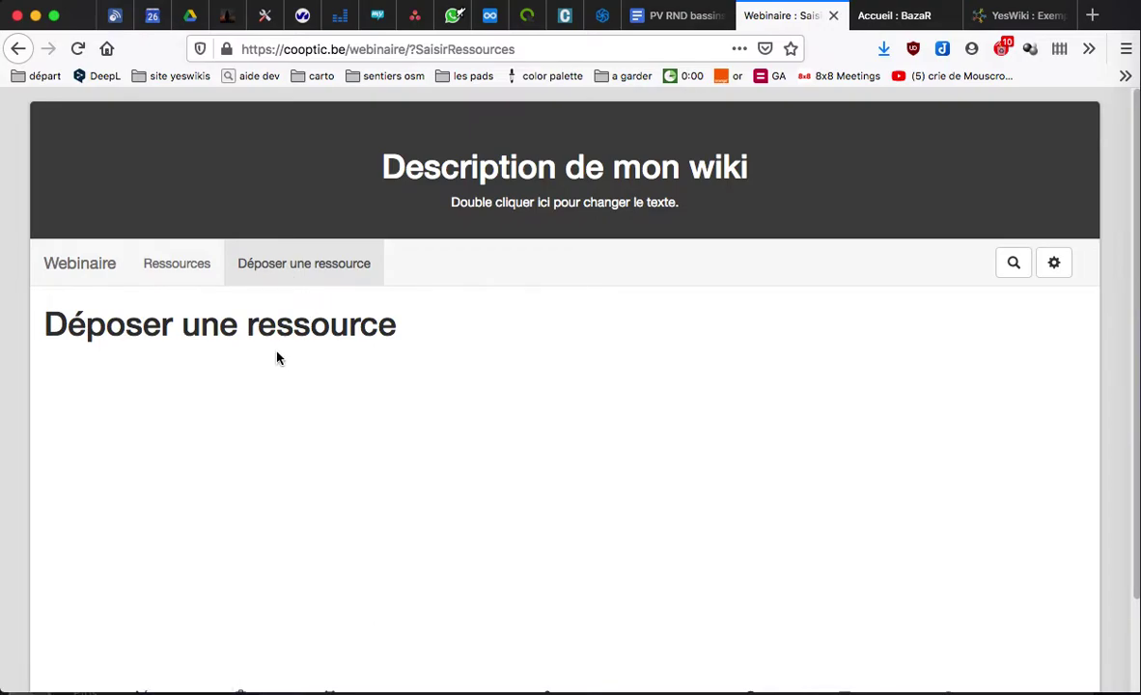
scroll(277, 356, "down", 2)
scroll(277, 358, "up", 1)
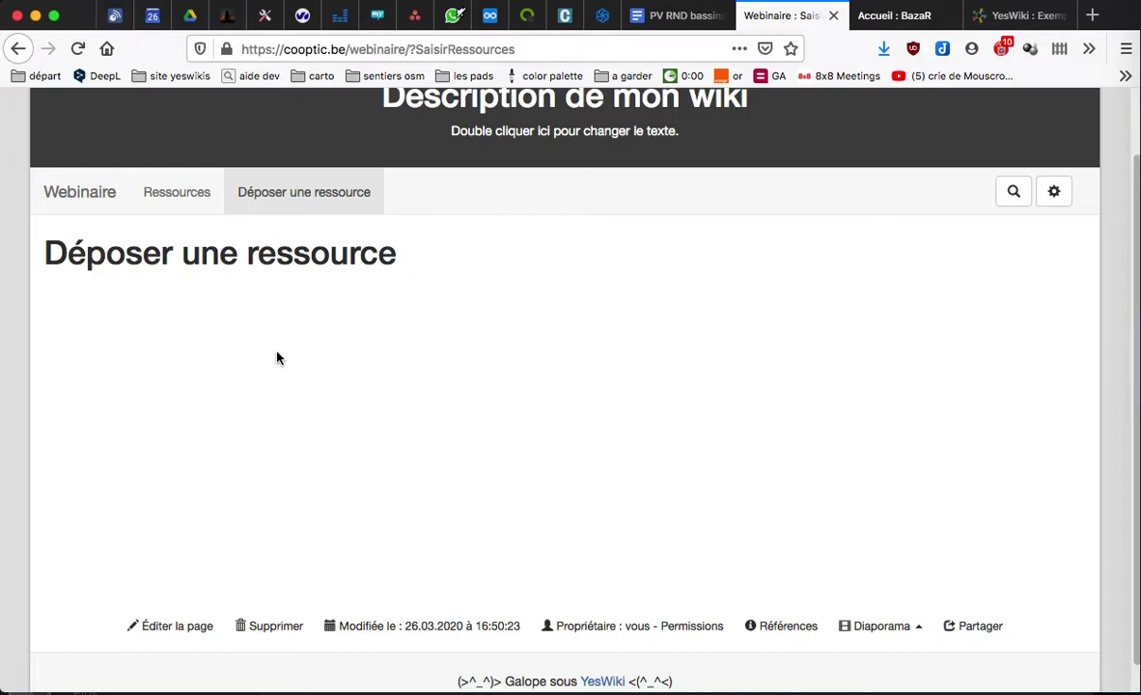
left_click(183, 626)
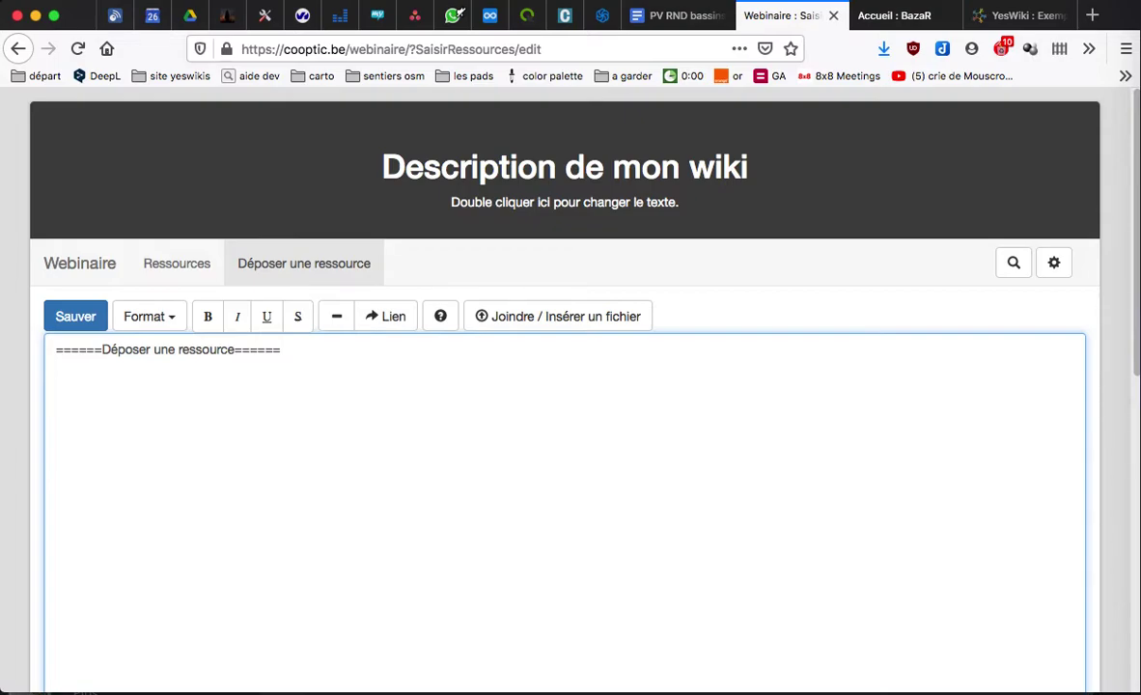
type("{{bazar id=\"1\"")
type("voirme")
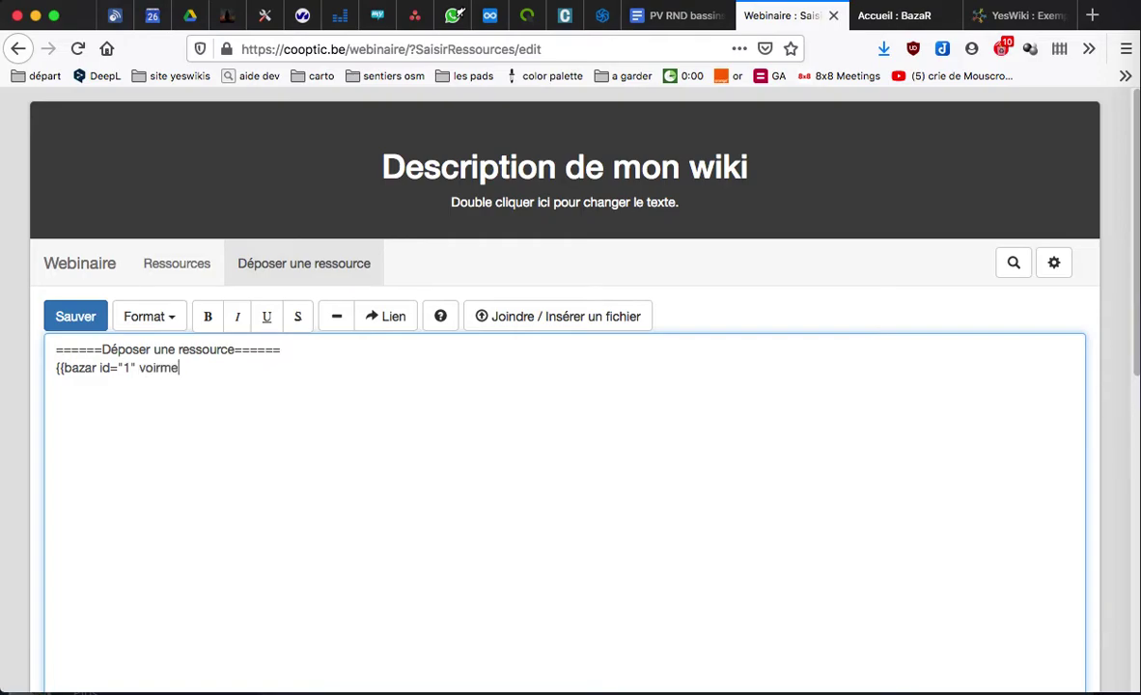
type("nu=\"0\" vue=\"saisir\"")
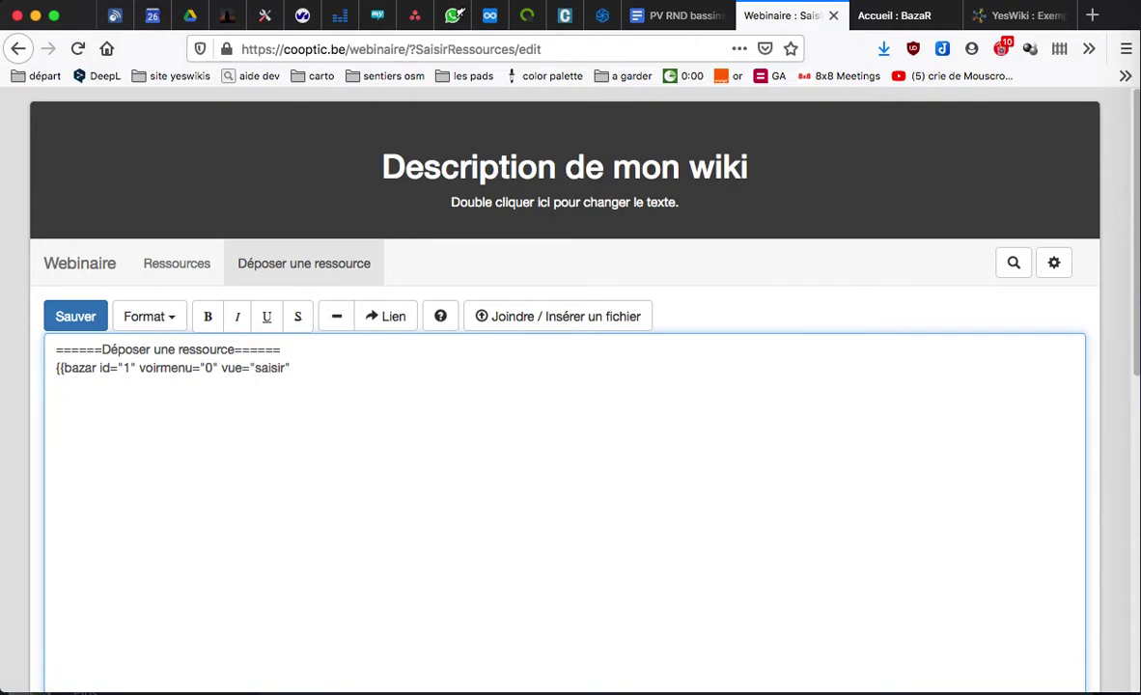
type("}}")
left_click(86, 319)
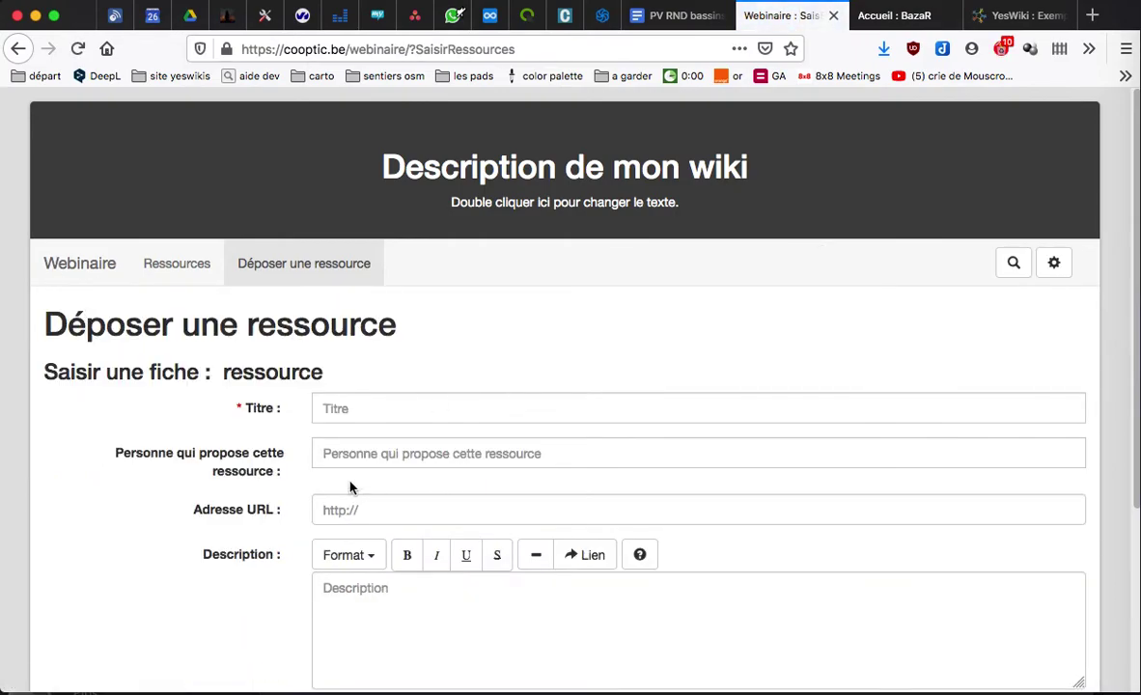
Step: Submit a record through the embedded form with title "deuxième ressource", the proposer's first name and description "dzmekjz dzlkednzmle mzle,dmzle"
scroll(213, 429, "down", 3)
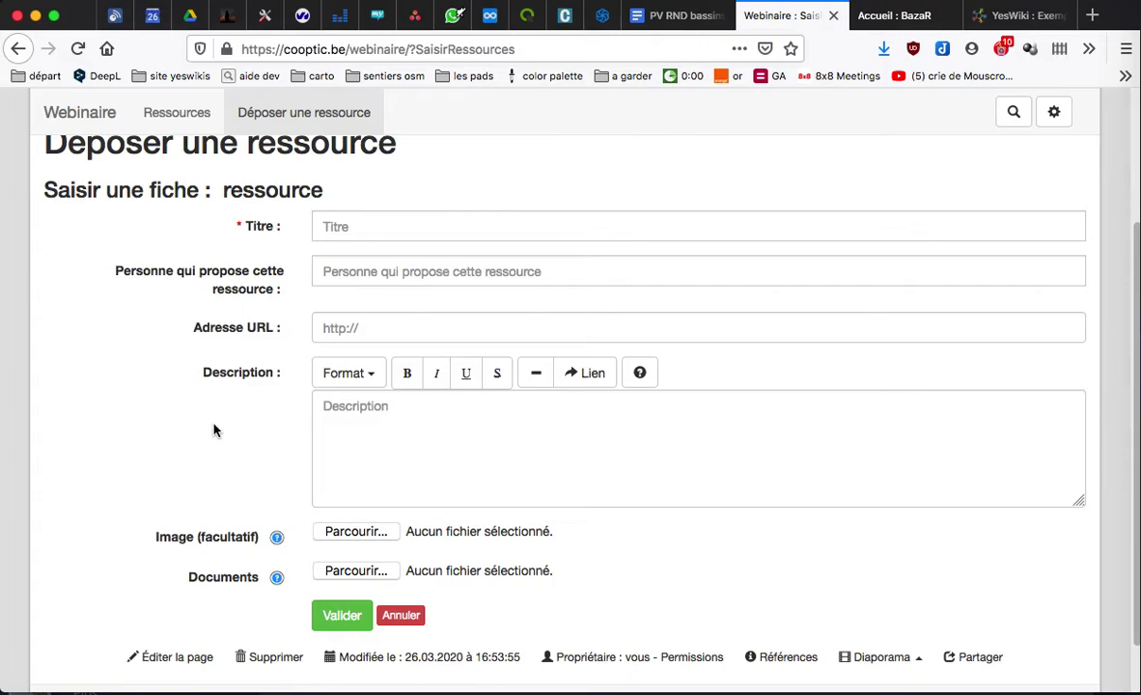
left_click(322, 225)
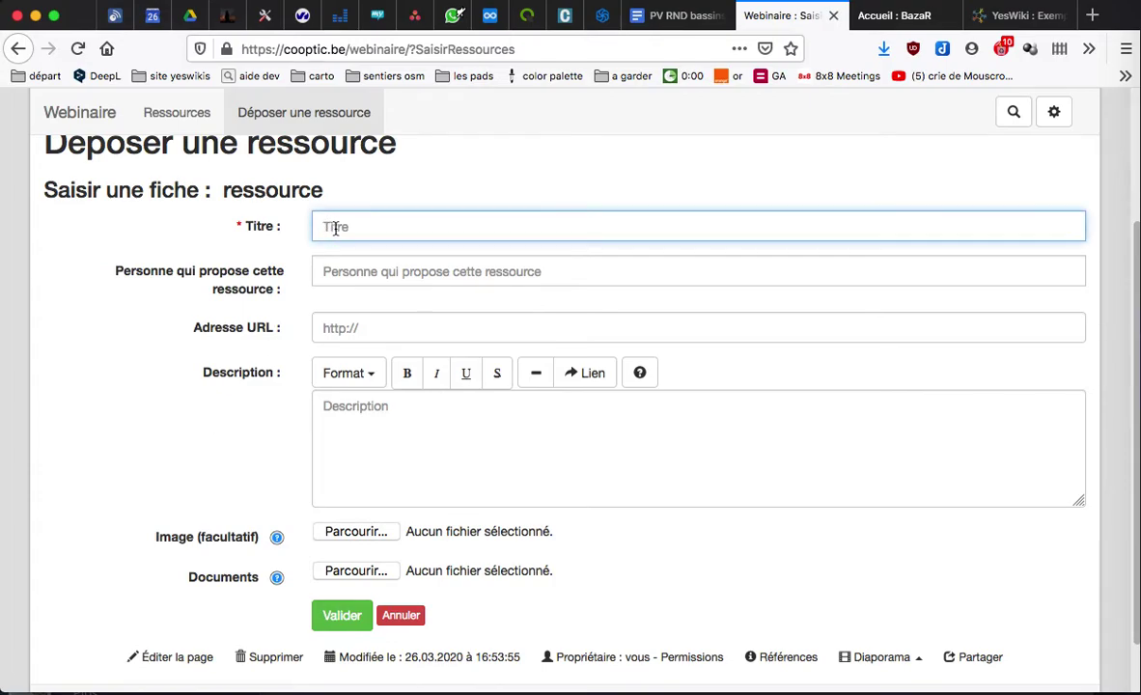
type("deuxième ressource")
key("Tab")
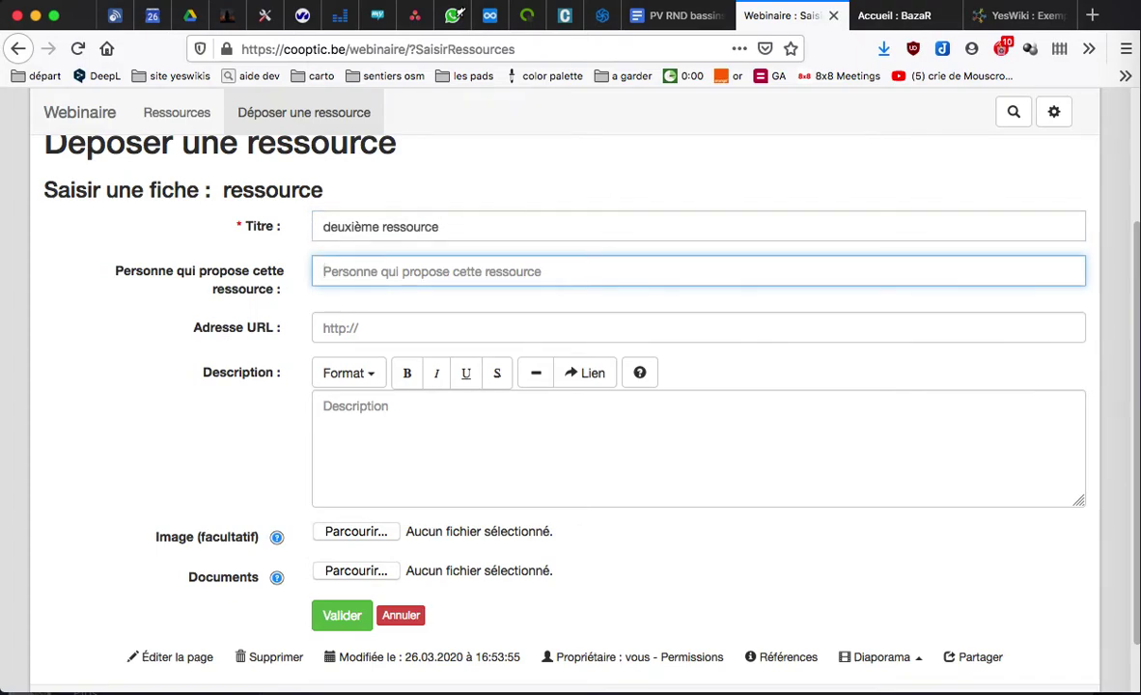
type("gatien")
key("Tab")
key("Tab")
type("dzmekjz dzlkednzmle mzle,dmzle")
left_click(340, 628)
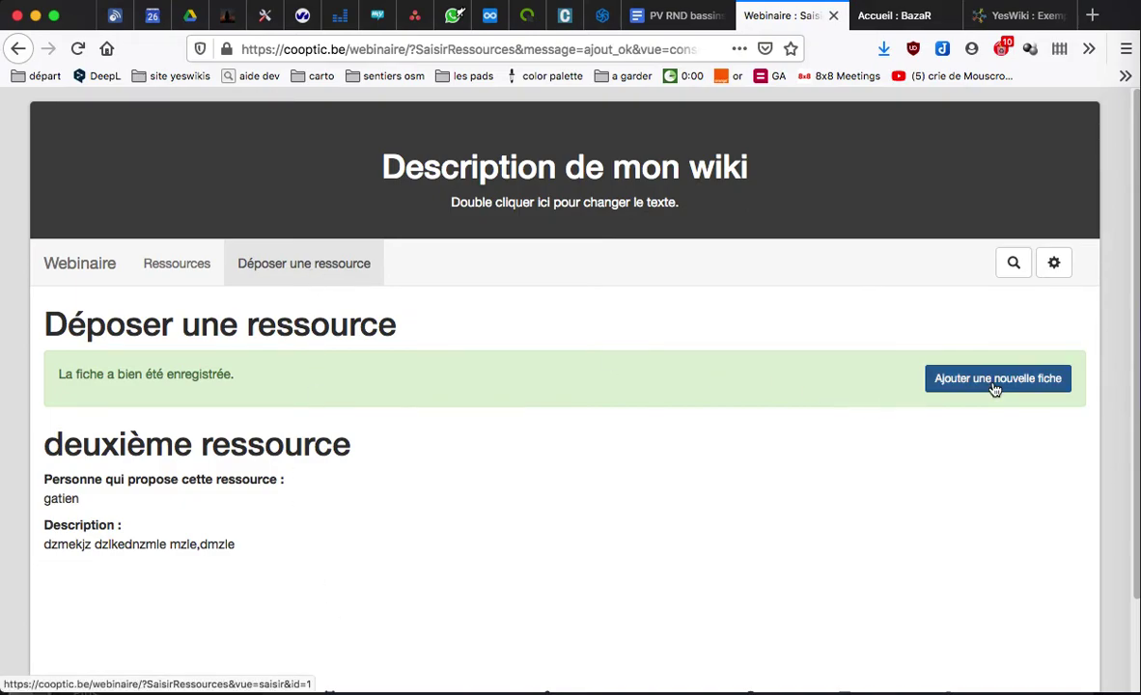
Step: List the ressource form's records from the database and view the "deuxième ressource" record
left_click(307, 266)
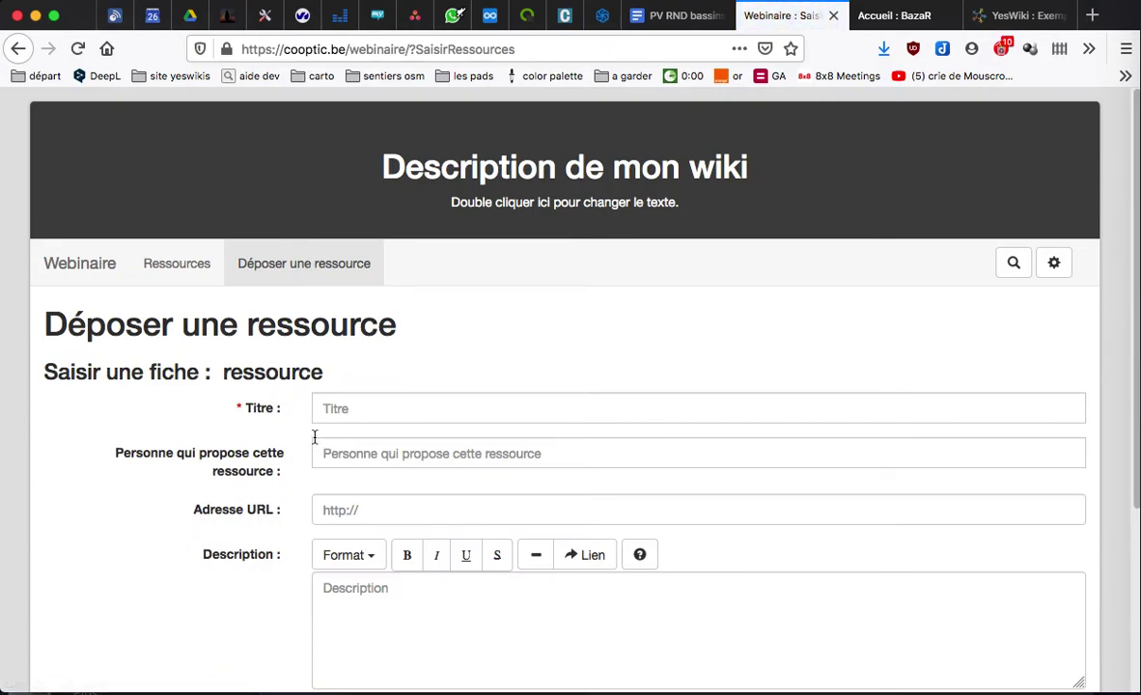
left_click(1058, 265)
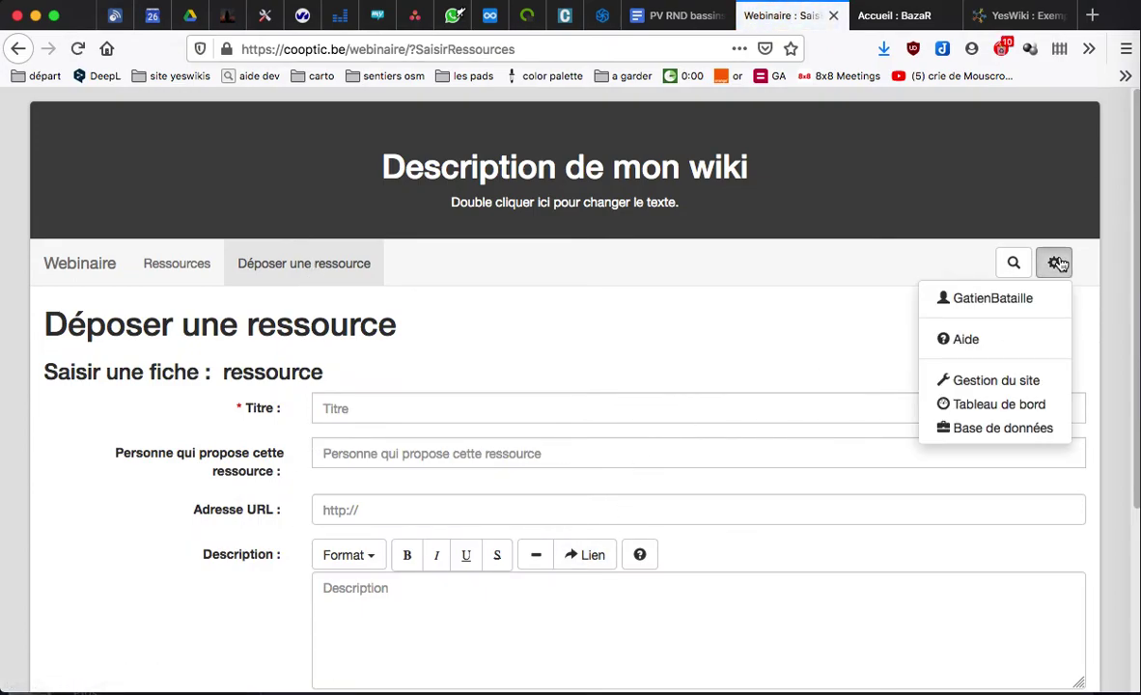
left_click(1016, 428)
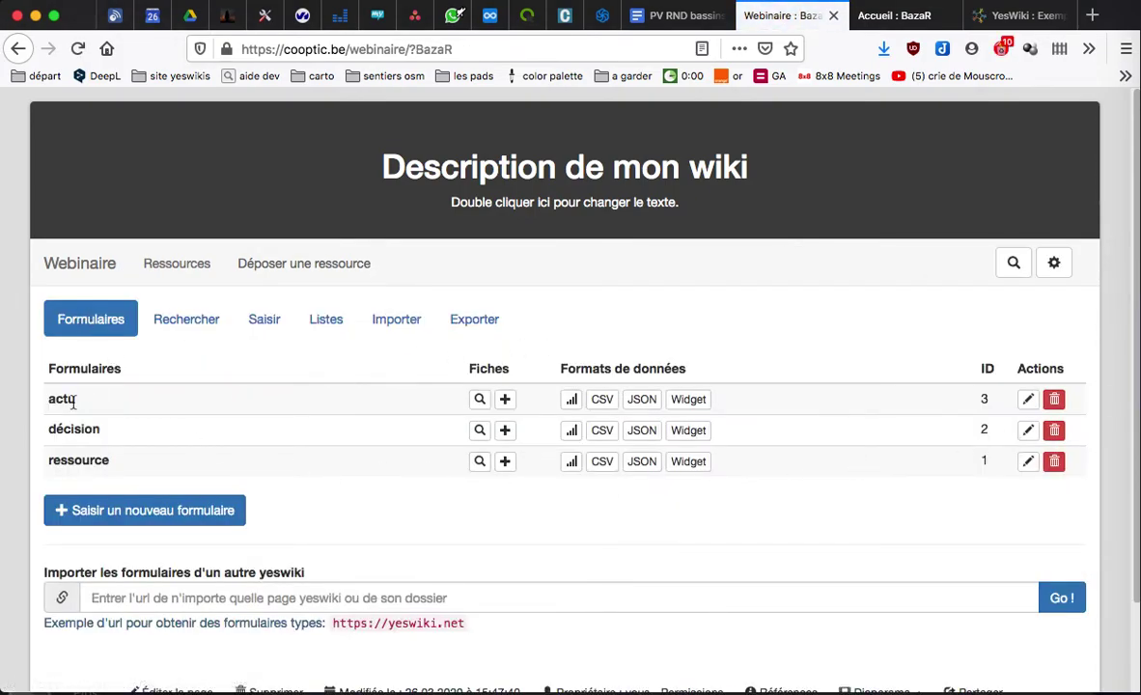
left_click(479, 463)
scroll(474, 469, "down", 3)
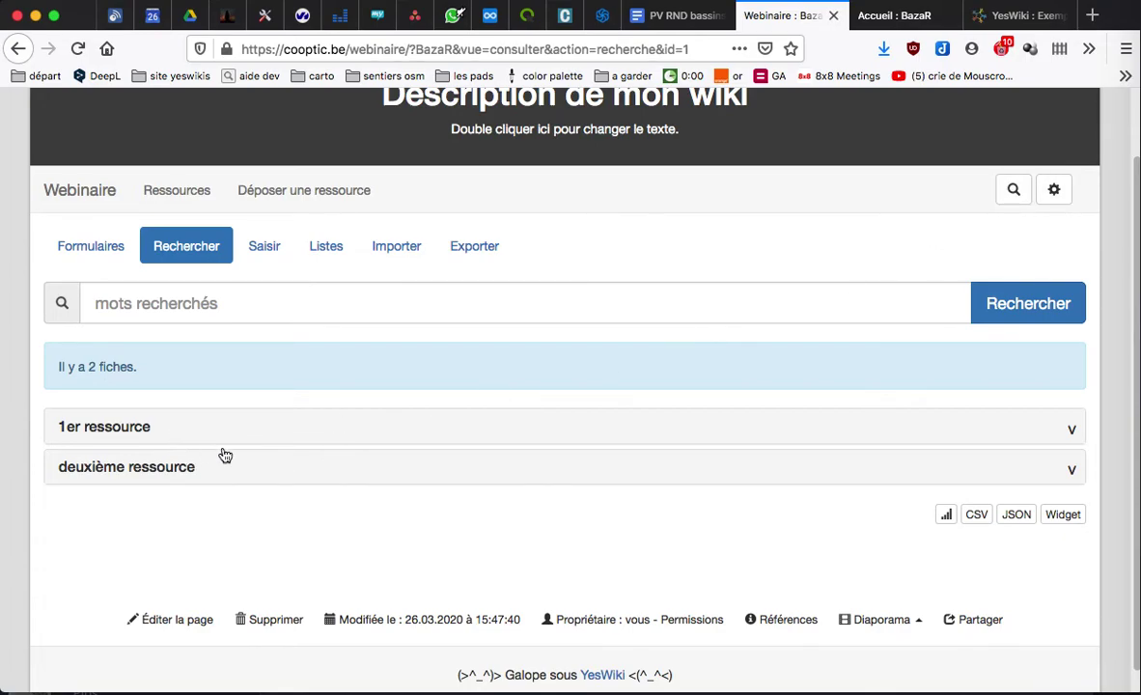
left_click(136, 469)
left_click(136, 468)
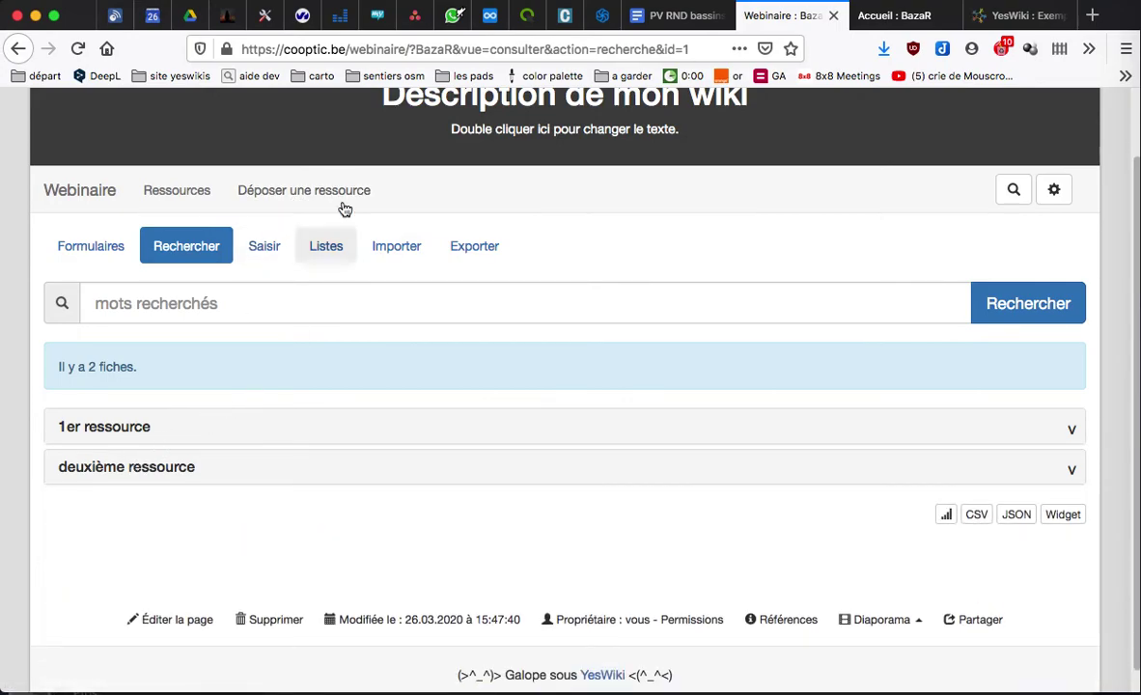
Step: Reopen the Déposer une ressource page in edit mode to review its bazar code
left_click(316, 200)
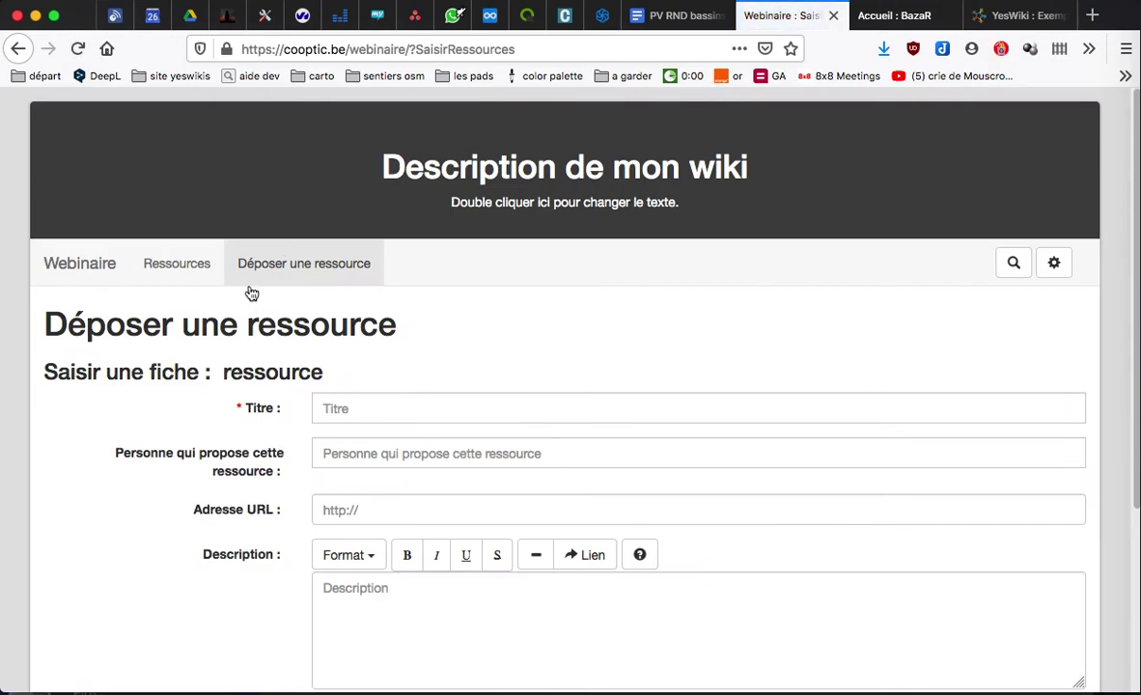
double_click(267, 326)
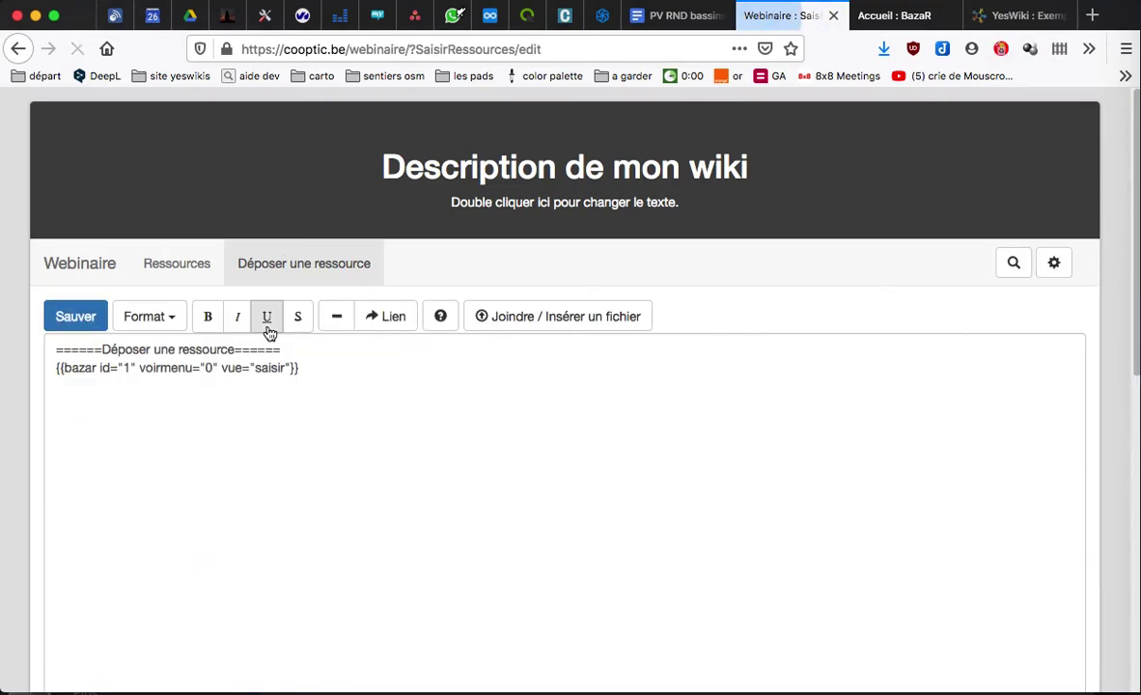
left_click(362, 347)
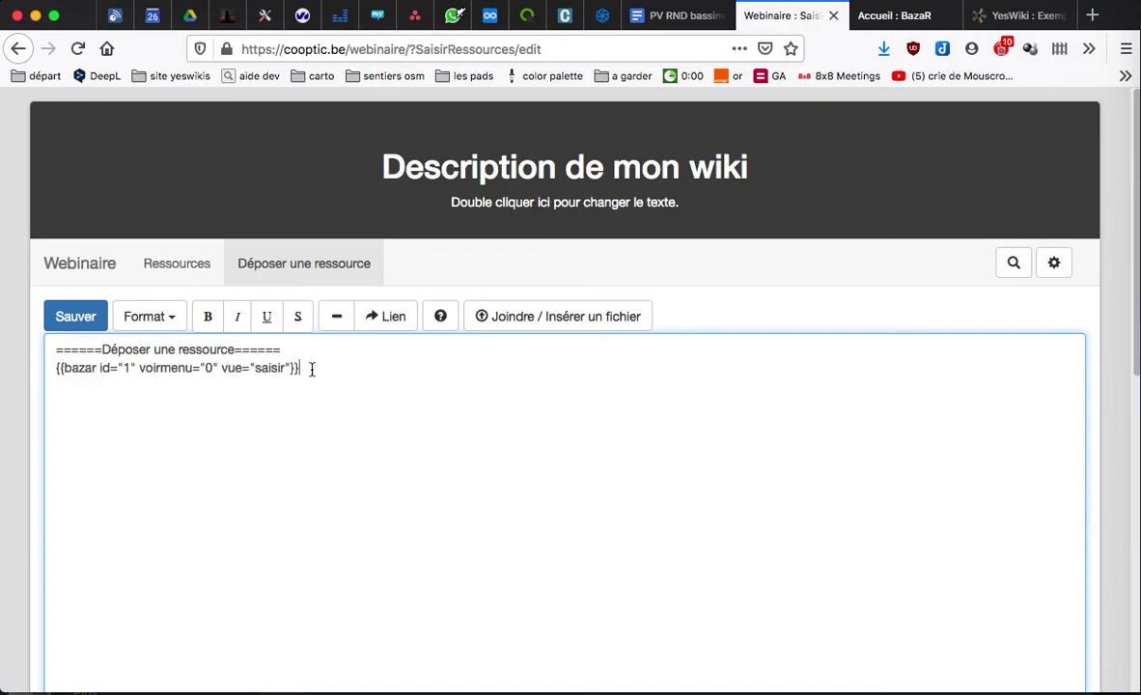
mouse_move(1136, 415)
left_click(1136, 459)
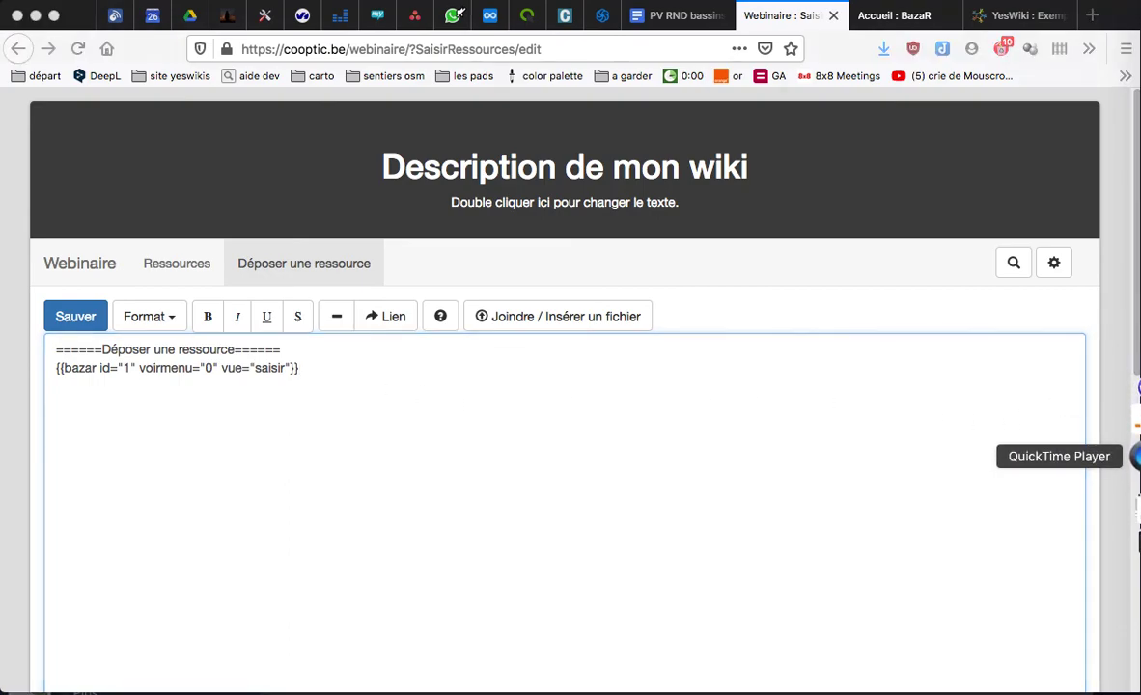